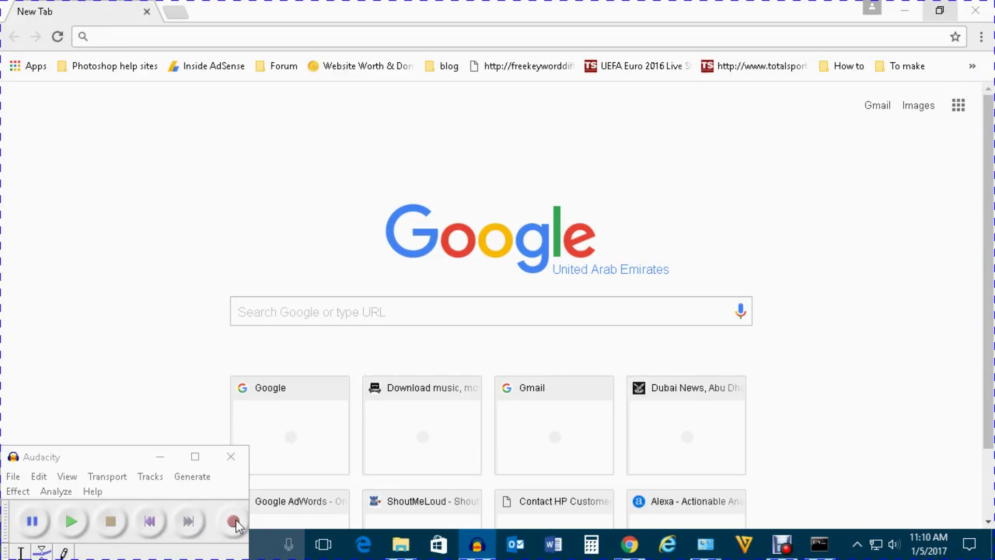
- Check the list of downloaded files, then close the Downloads tab
{"action": "left_click", "coordinate": [126, 374]}
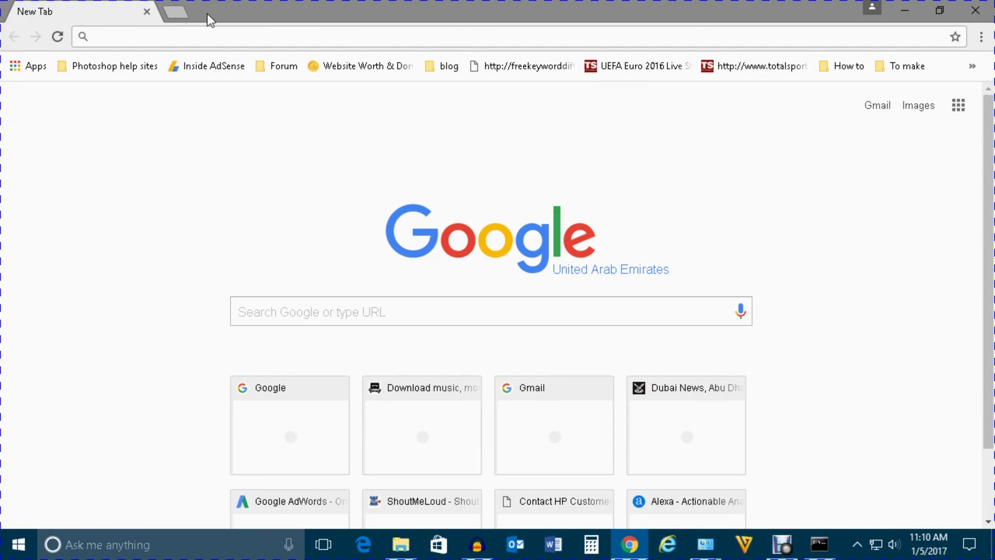
{"action": "left_click", "coordinate": [129, 40]}
{"action": "left_click", "coordinate": [981, 37]}
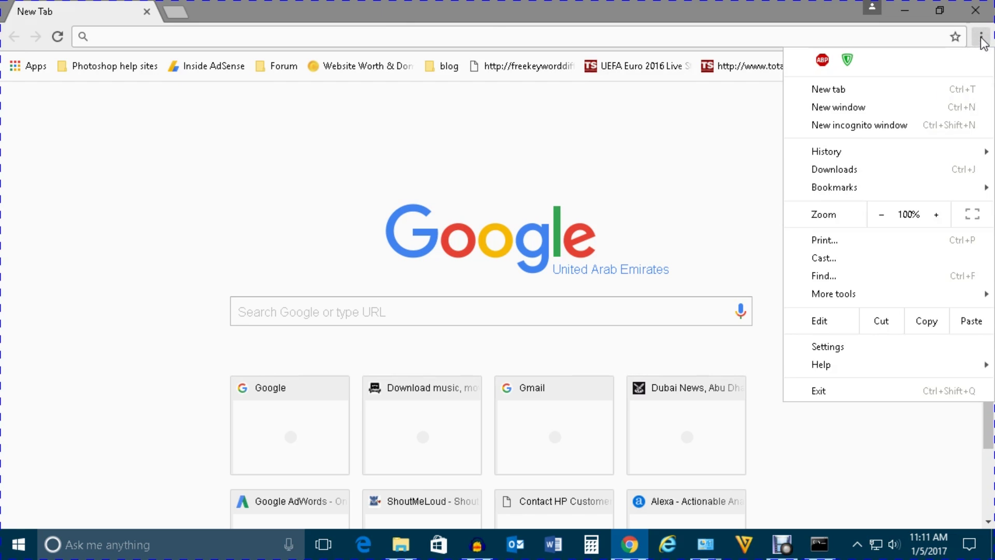
{"action": "left_click", "coordinate": [834, 174]}
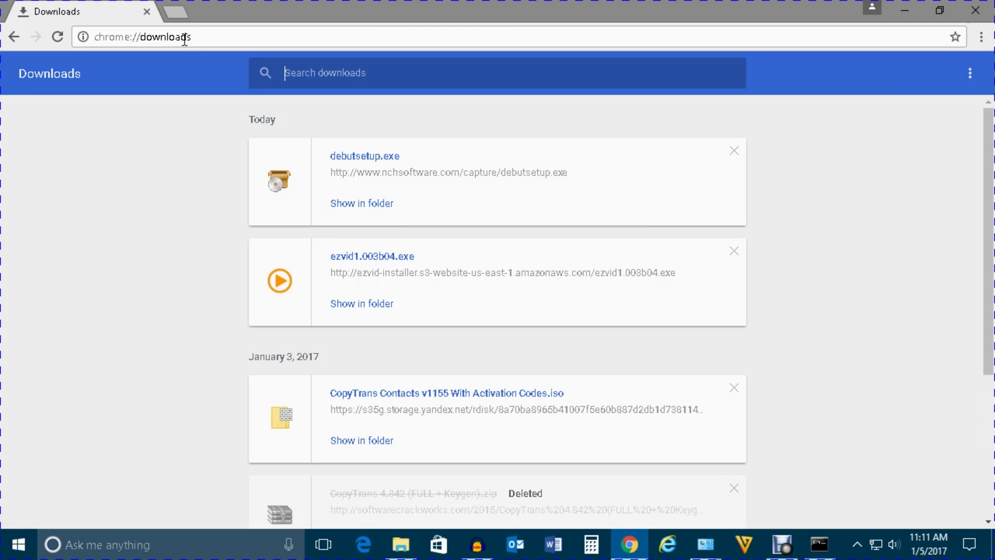
{"action": "key", "text": "ctrl+t"}
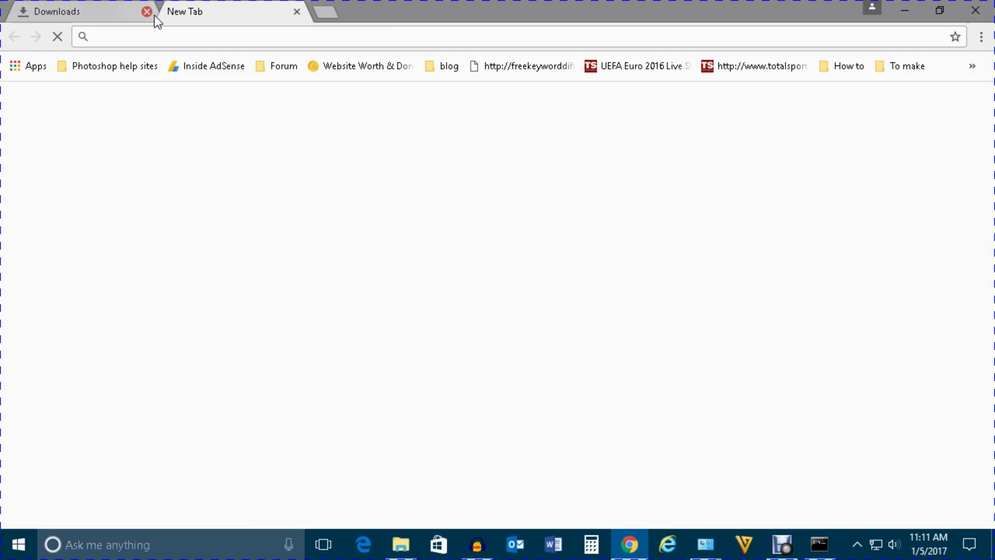
{"action": "key", "text": "ctrl+Tab"}
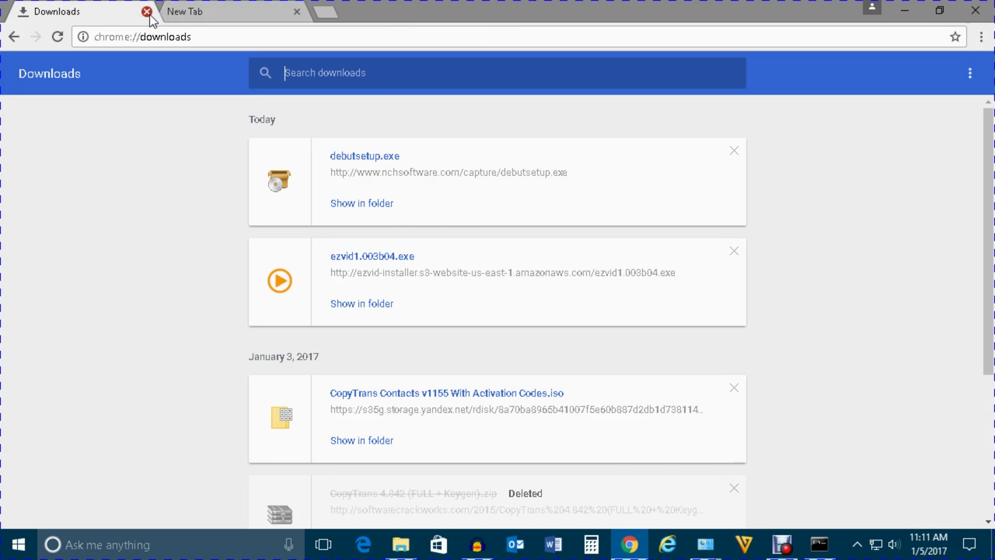
{"action": "left_click", "coordinate": [147, 12]}
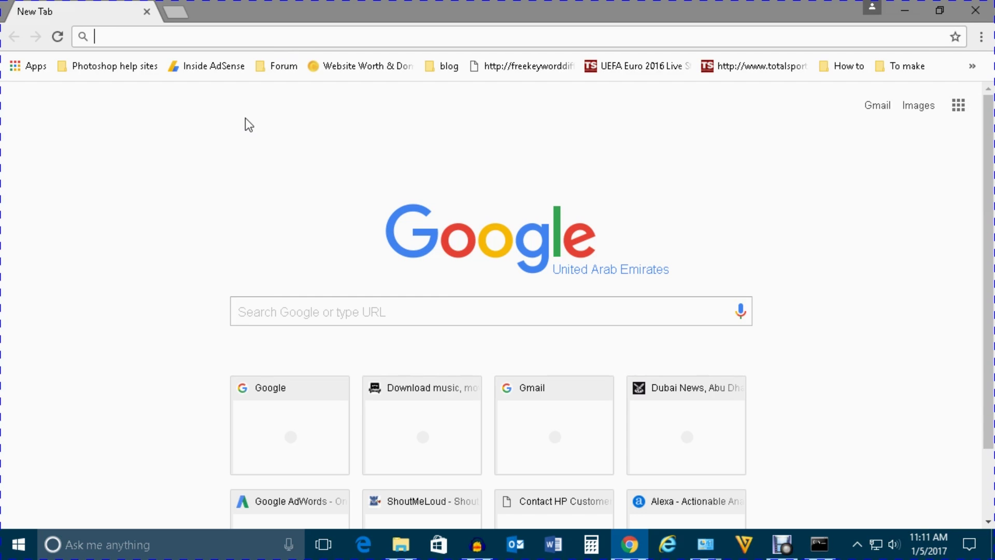
- Under On startup in Settings, choose 'Open the New Tab page'
{"action": "left_click", "coordinate": [982, 36]}
{"action": "left_click", "coordinate": [840, 353]}
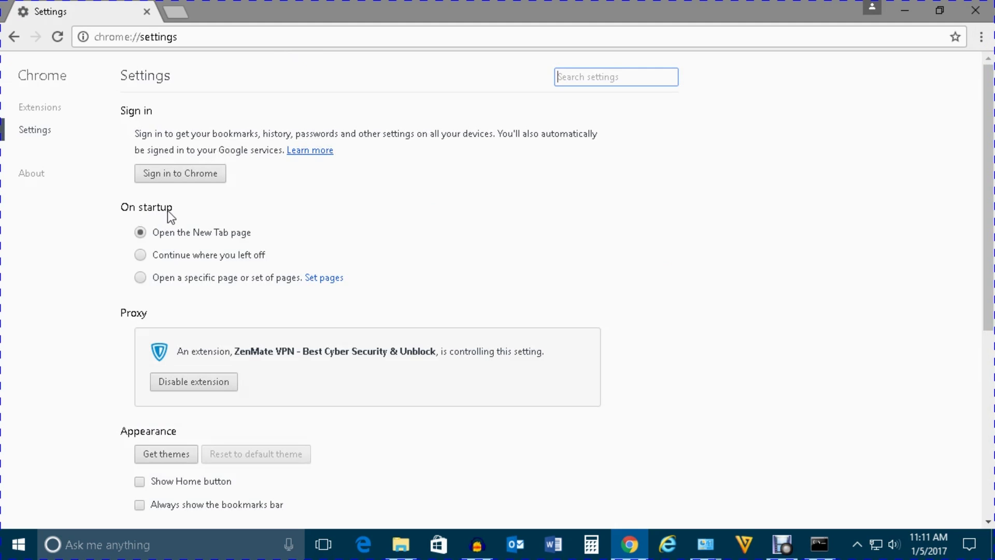
{"action": "left_click", "coordinate": [139, 233]}
{"action": "left_click", "coordinate": [40, 108]}
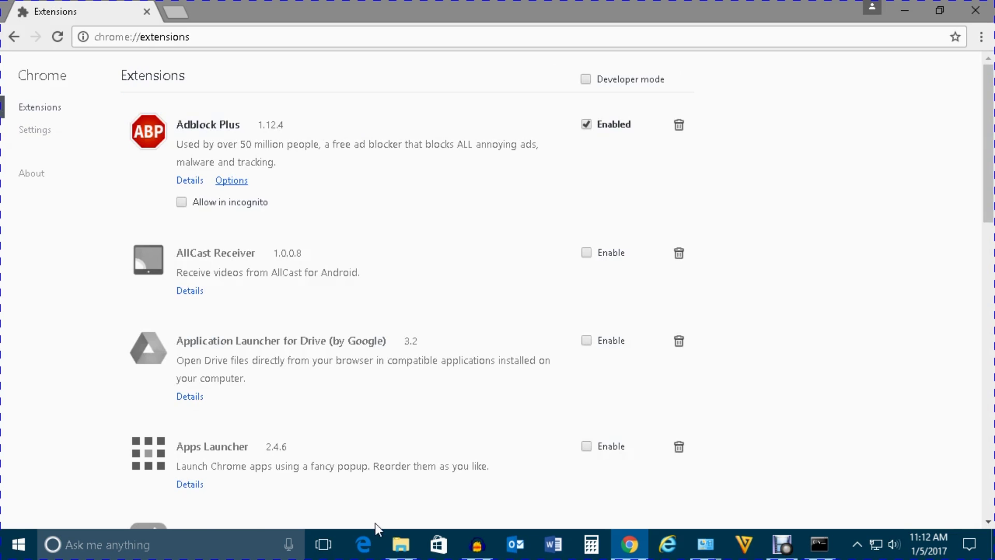
- Untick Enabled for the Google Docs Offline extension on the Extensions page
{"action": "scroll", "coordinate": [362, 466], "scroll_direction": "down", "scroll_amount": 10}
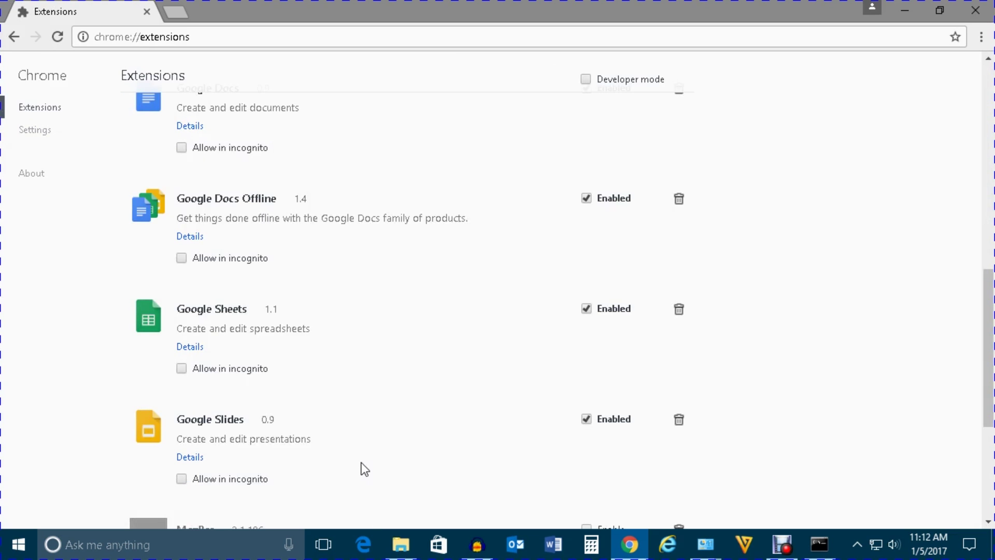
{"action": "scroll", "coordinate": [362, 463], "scroll_direction": "up", "scroll_amount": 10}
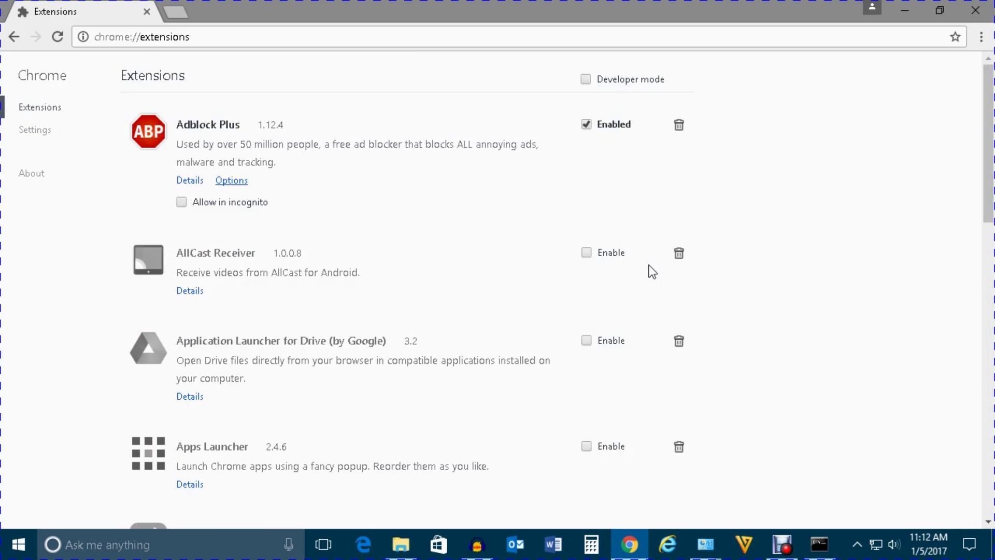
{"action": "scroll", "coordinate": [562, 358], "scroll_direction": "down", "scroll_amount": 10}
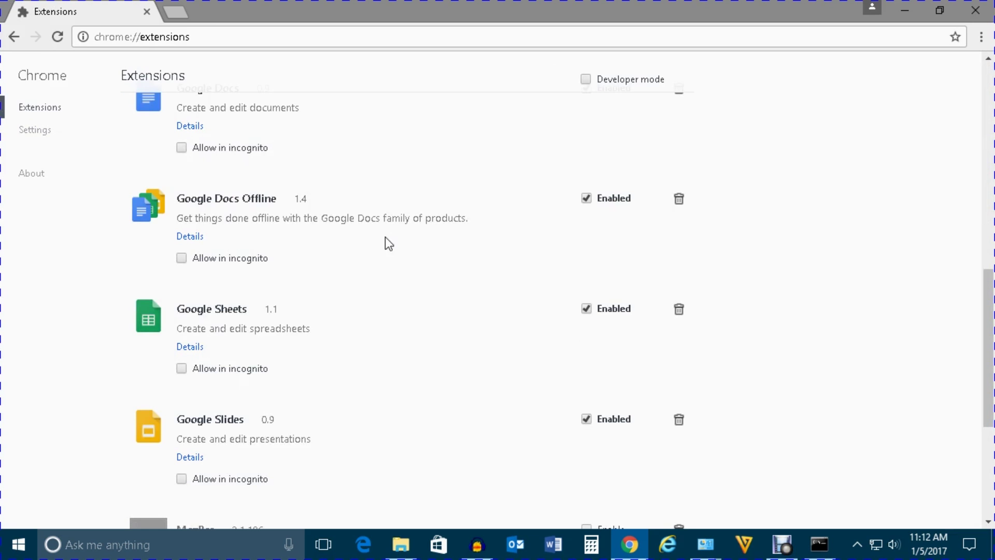
{"action": "left_click", "coordinate": [586, 199]}
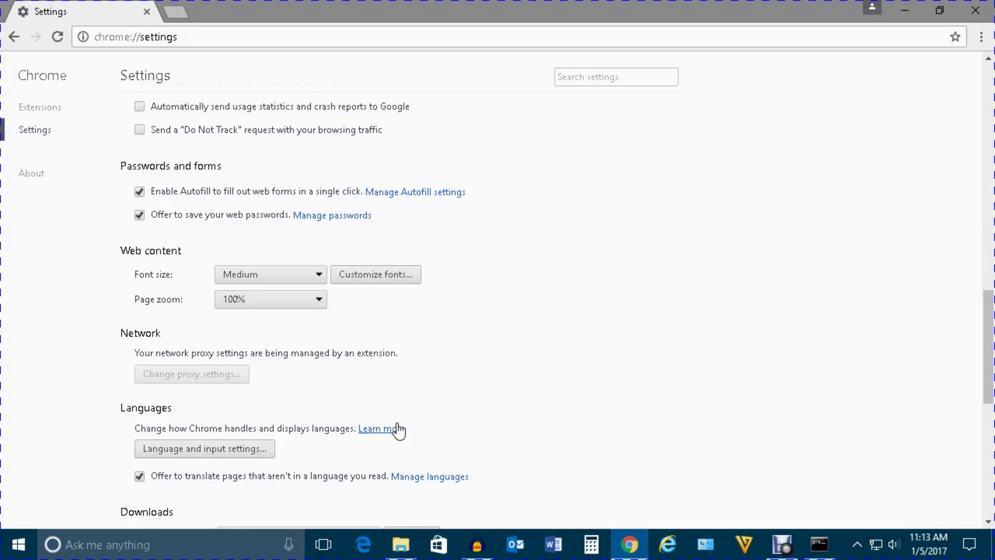
{"action": "scroll", "coordinate": [398, 431], "scroll_direction": "up", "scroll_amount": 15}
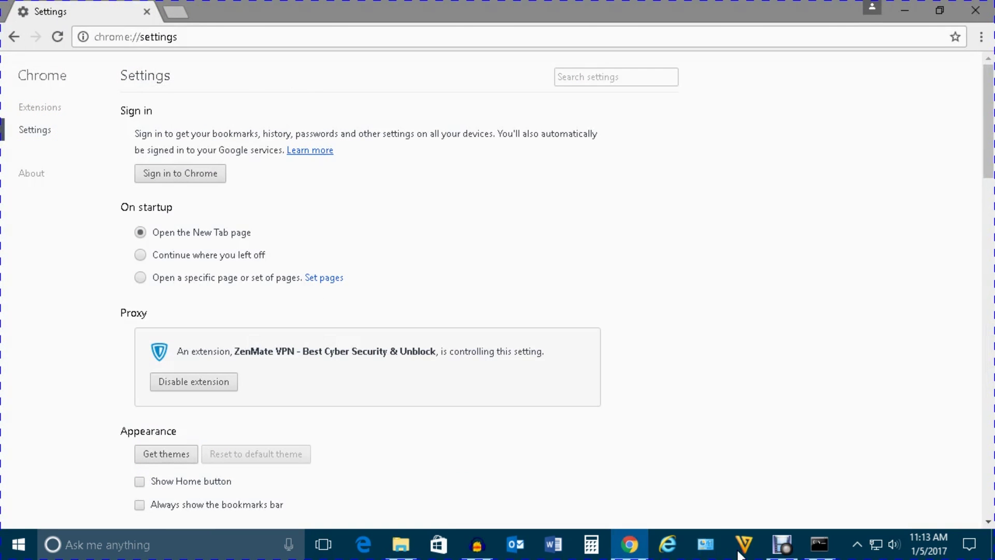
- Untick 'Use a proxy server for your LAN' in Internet Options LAN settings and confirm twice
{"action": "left_click", "coordinate": [706, 551]}
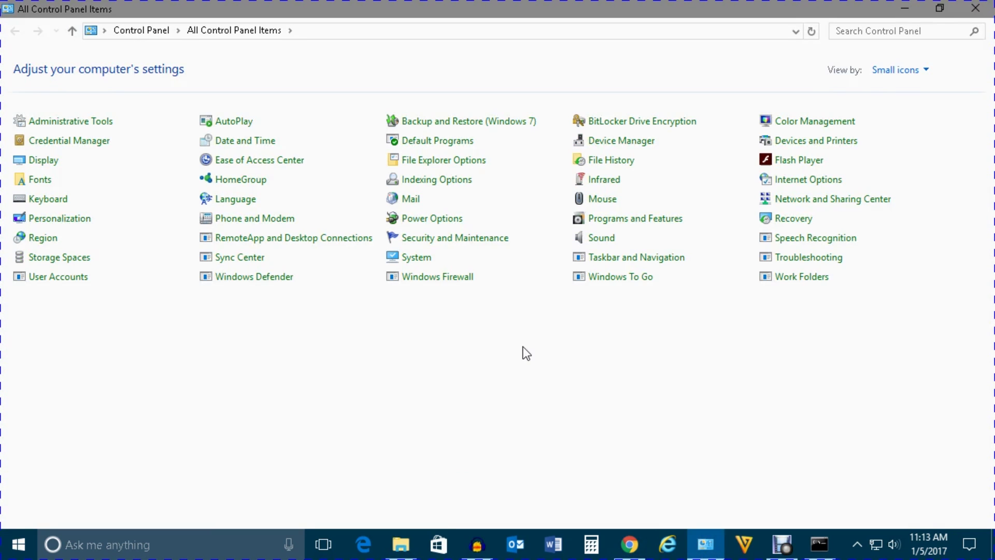
{"action": "left_click", "coordinate": [790, 181]}
{"action": "left_click", "coordinate": [292, 145]}
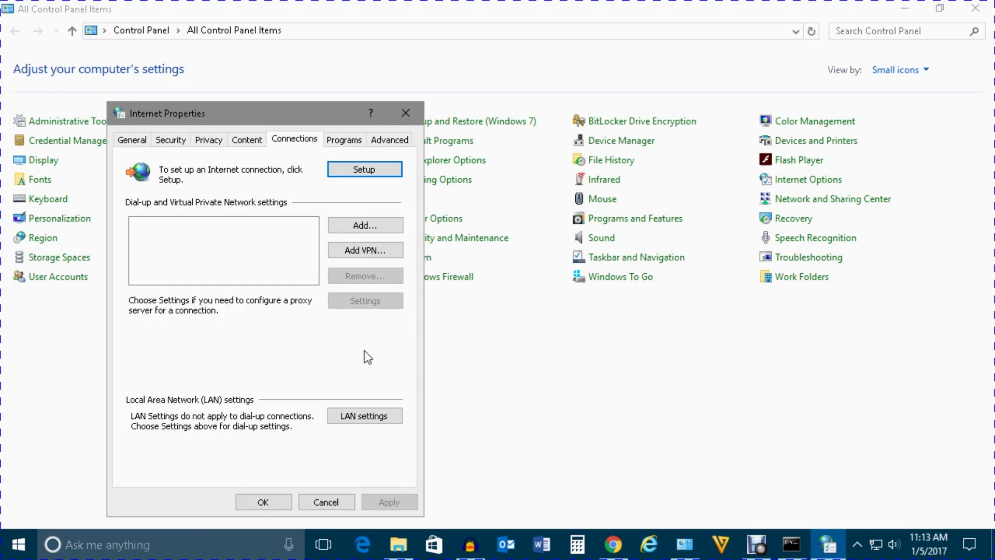
{"action": "left_click", "coordinate": [357, 416]}
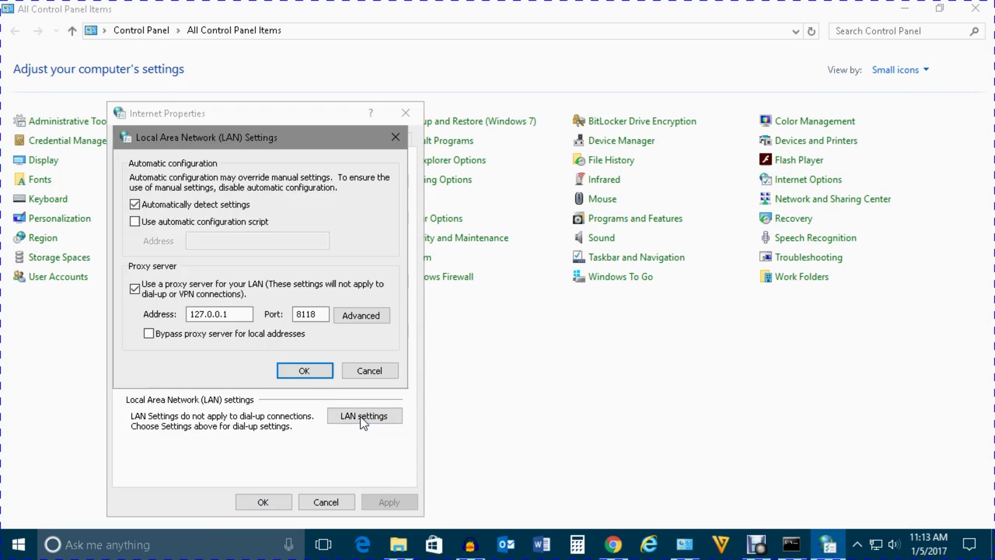
{"action": "left_click", "coordinate": [136, 289]}
{"action": "left_click", "coordinate": [299, 371]}
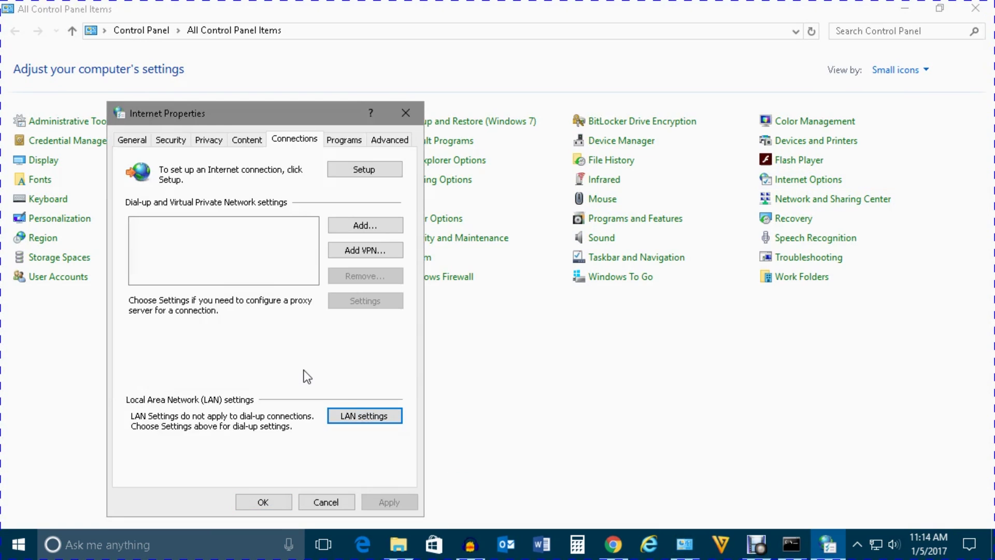
{"action": "left_click", "coordinate": [264, 501]}
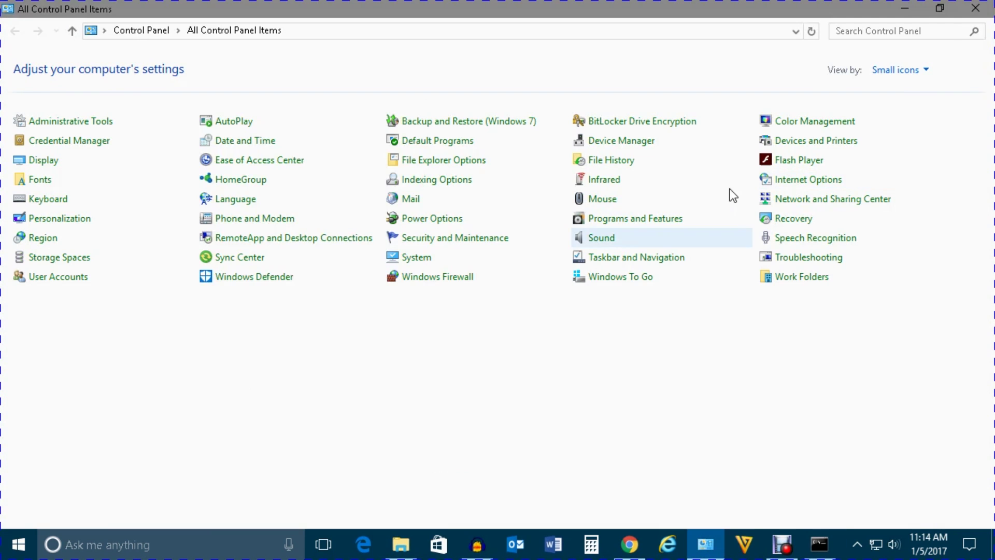
{"action": "left_click", "coordinate": [975, 10]}
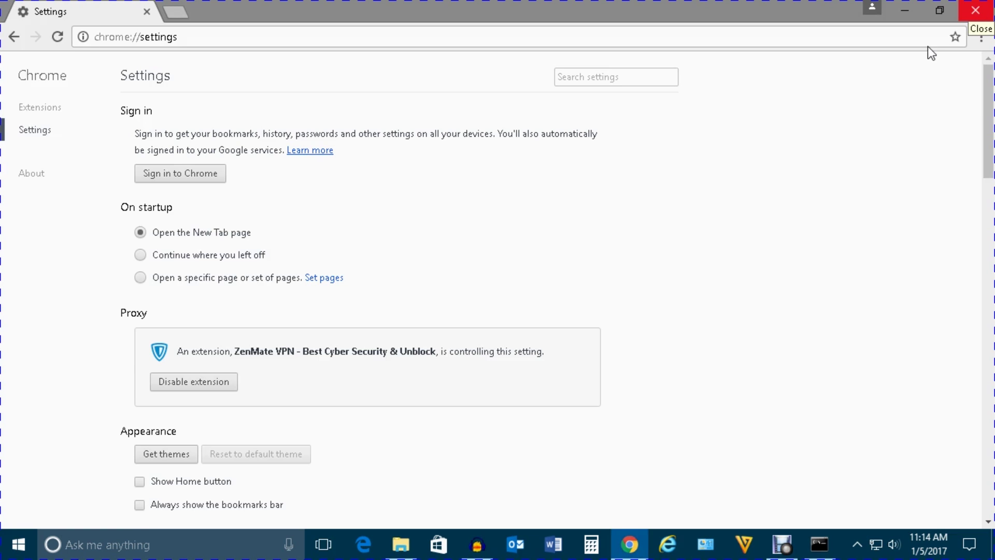
- Find 'system' in Settings and untick 'Use hardware acceleration when available'
{"action": "scroll", "coordinate": [739, 273], "scroll_direction": "down", "scroll_amount": 6}
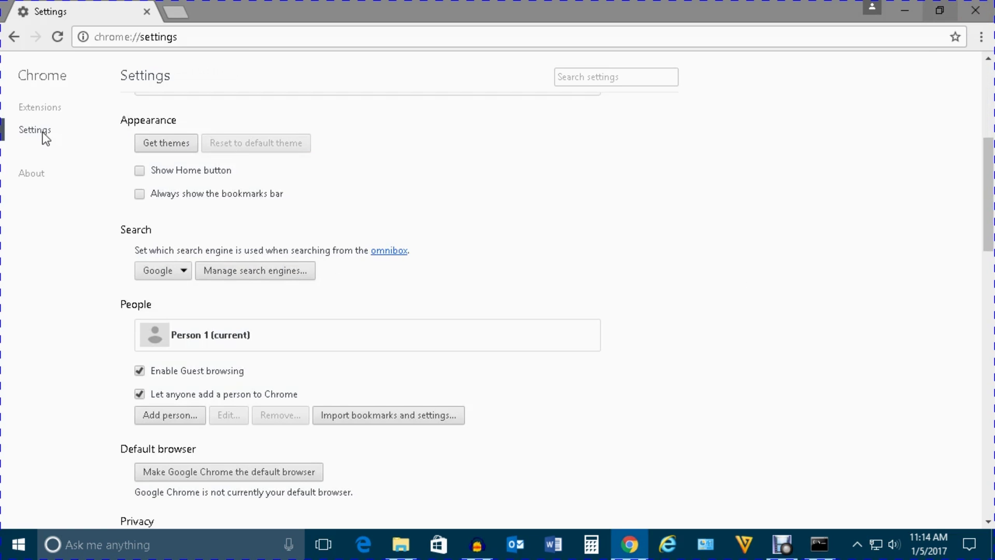
{"action": "scroll", "coordinate": [450, 344], "scroll_direction": "down", "scroll_amount": 13}
{"action": "scroll", "coordinate": [455, 395], "scroll_direction": "down", "scroll_amount": 10}
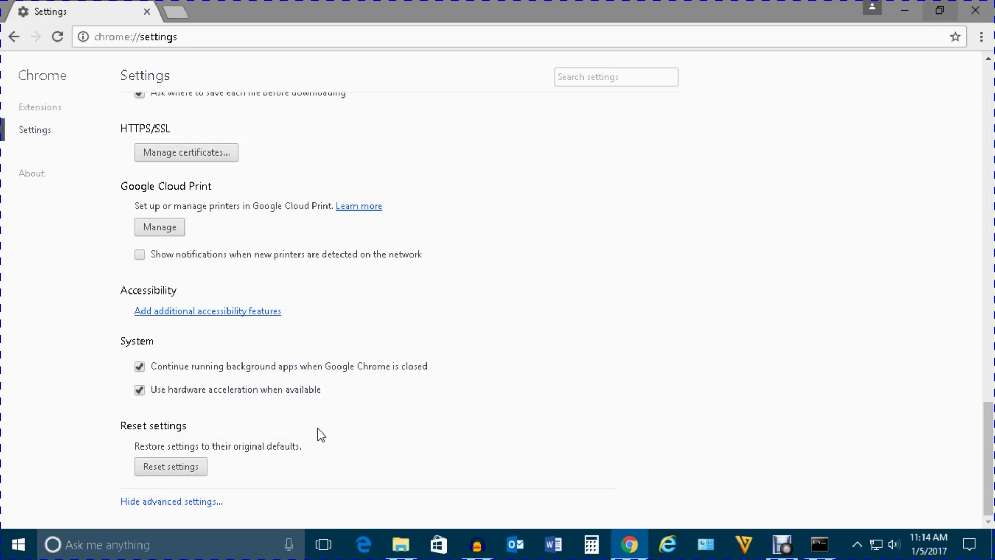
{"action": "scroll", "coordinate": [286, 434], "scroll_direction": "up", "scroll_amount": 6}
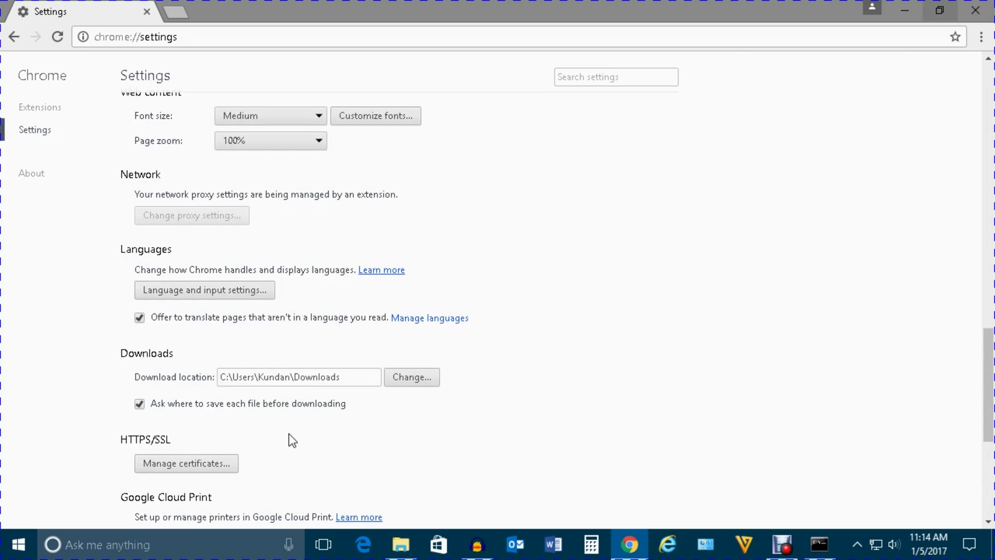
{"action": "scroll", "coordinate": [288, 435], "scroll_direction": "up", "scroll_amount": 6}
{"action": "scroll", "coordinate": [289, 436], "scroll_direction": "up", "scroll_amount": 6}
{"action": "key", "text": "ctrl+f"}
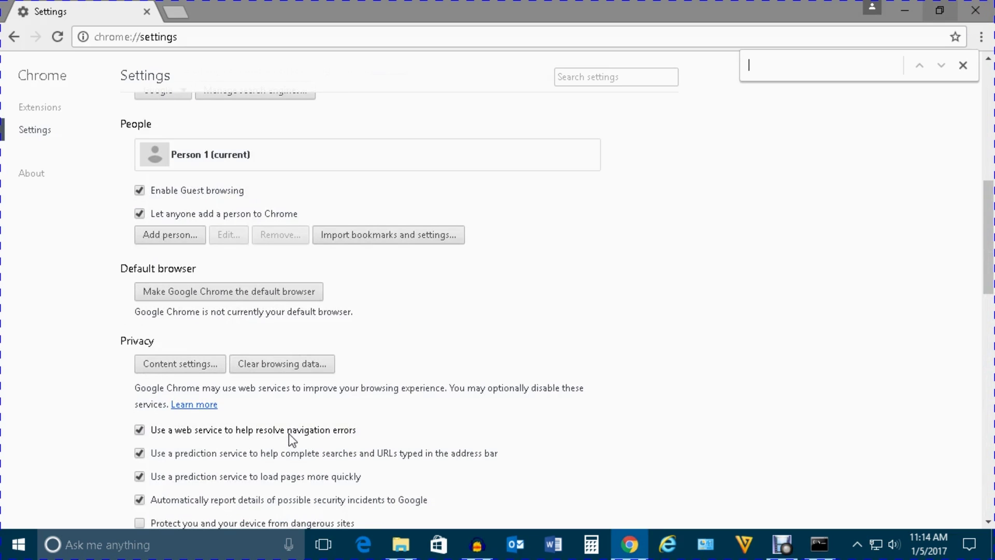
{"action": "type", "text": "system"}
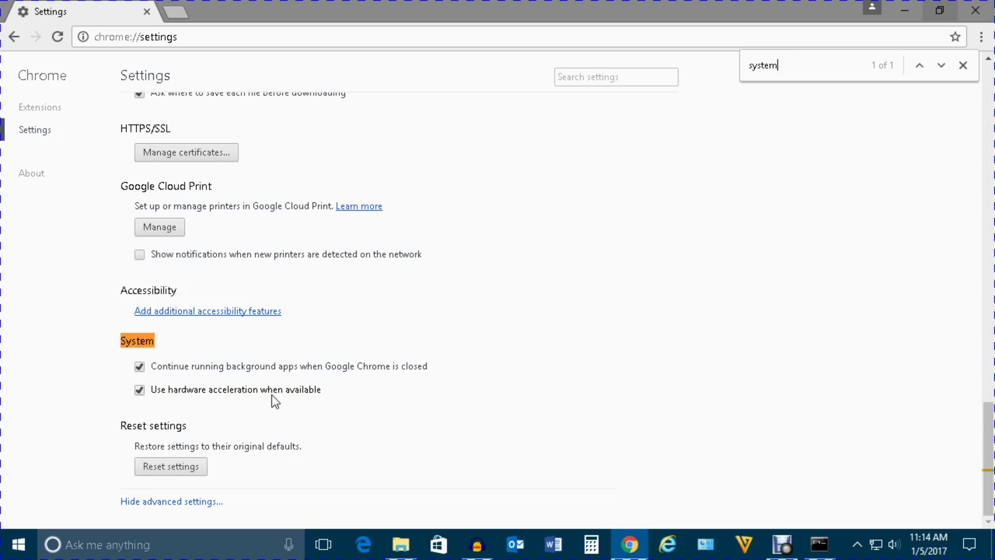
{"action": "left_click", "coordinate": [139, 391]}
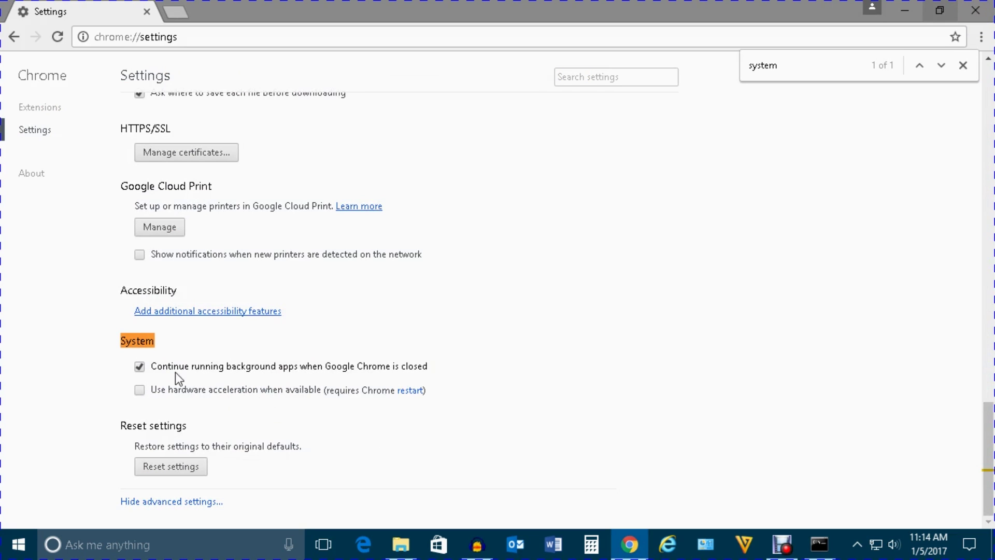
{"action": "left_click", "coordinate": [173, 469]}
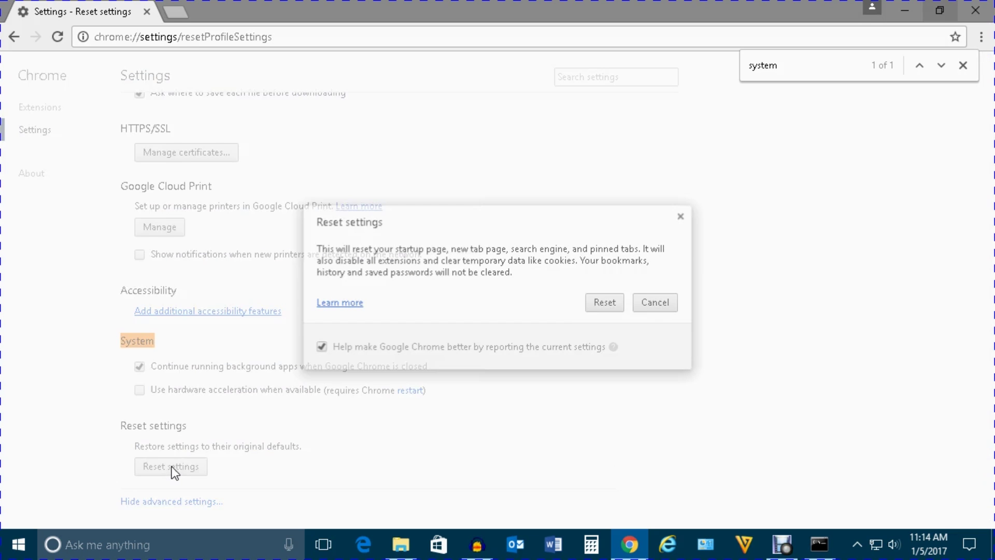